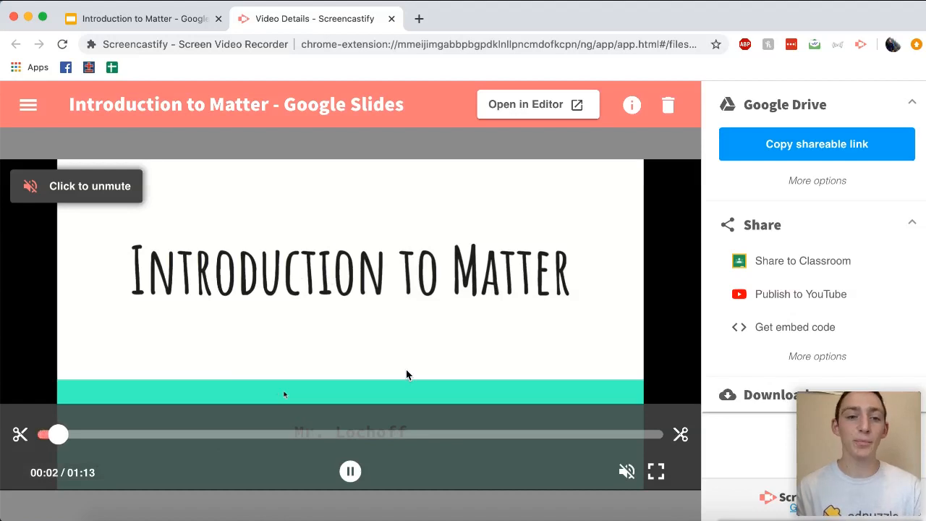
Step: Pause the recording and turn on the Edpuzzle integration in the additional share options
left_click(358, 471)
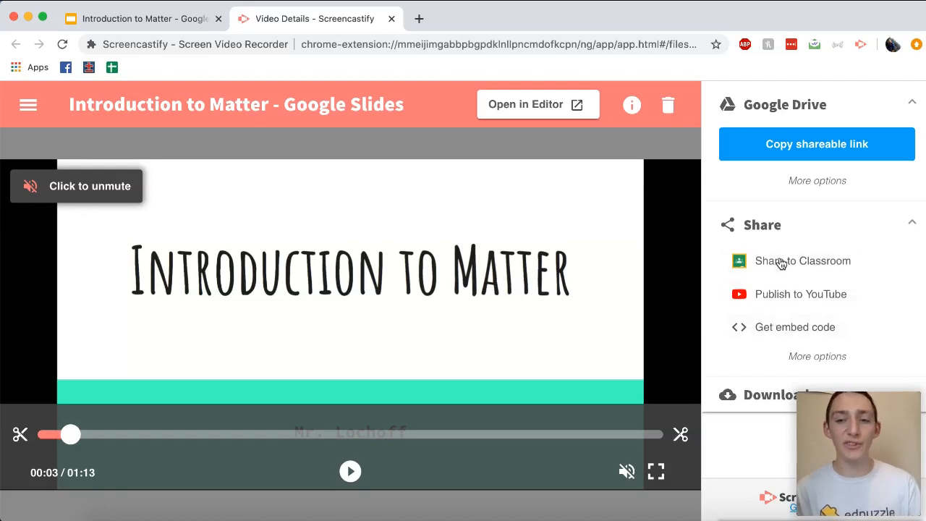
left_click(796, 356)
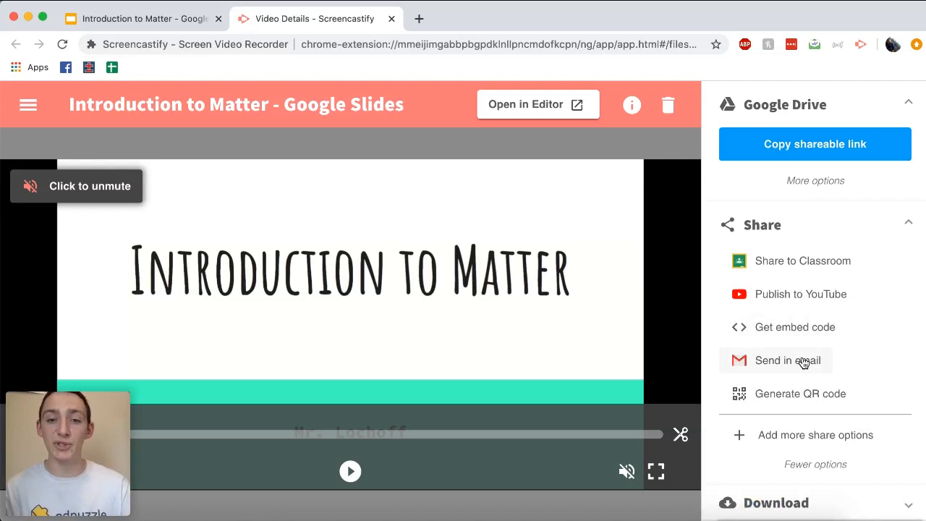
scroll(805, 362, "down", 1)
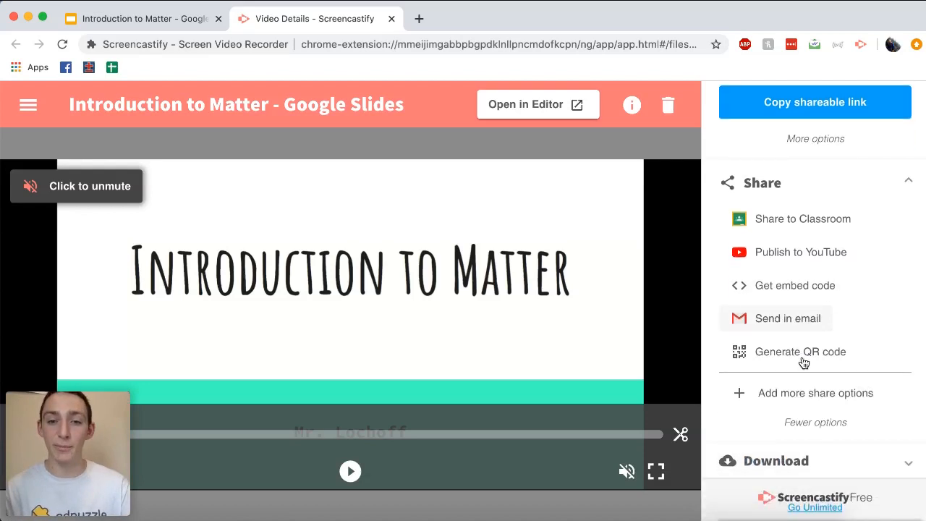
left_click(800, 394)
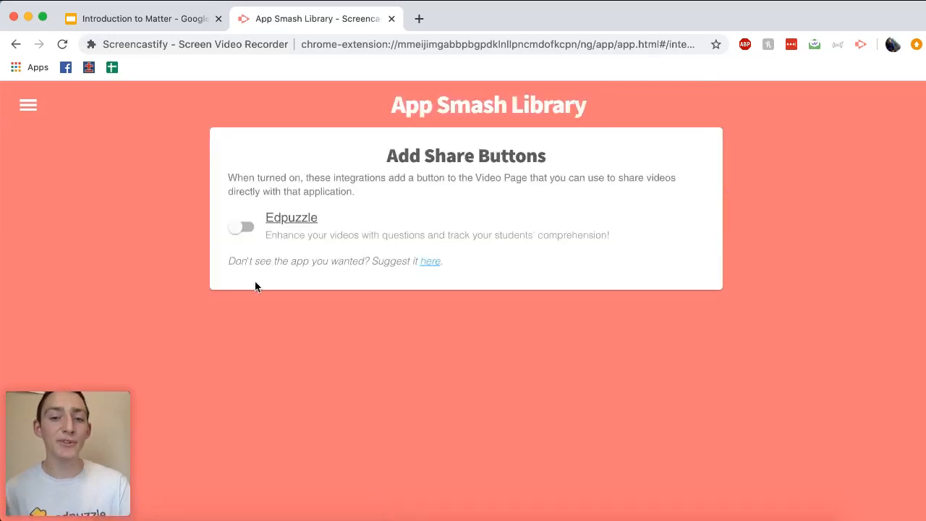
left_click(243, 228)
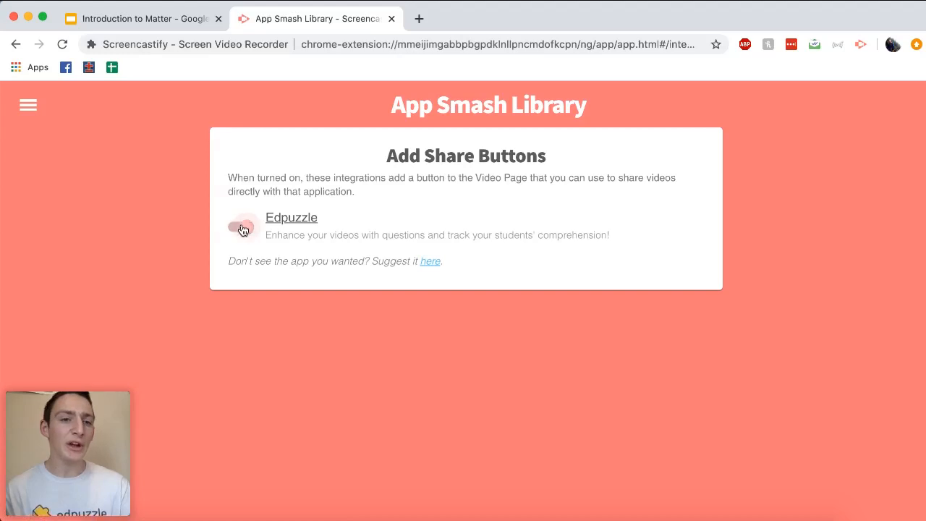
Step: Return to the saved recordings and reopen the Introduction to Matter video
left_click(29, 106)
left_click(54, 152)
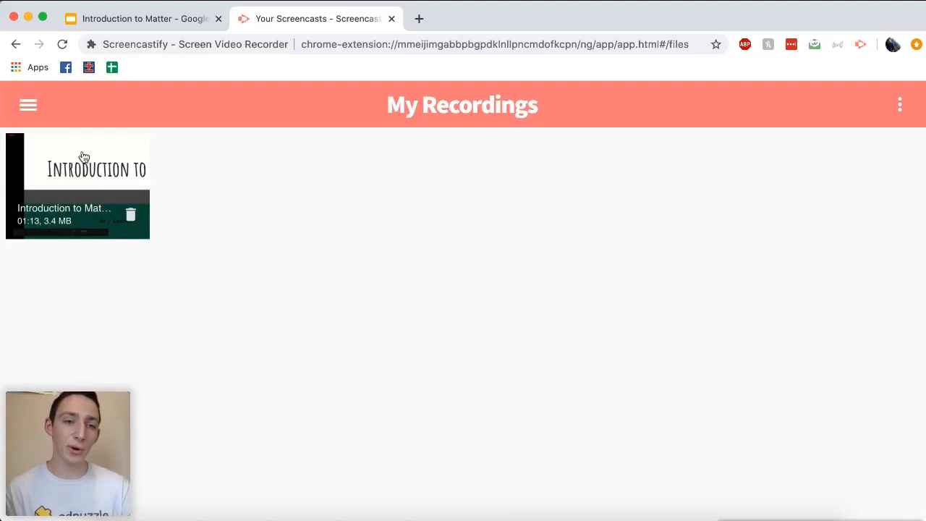
left_click(75, 194)
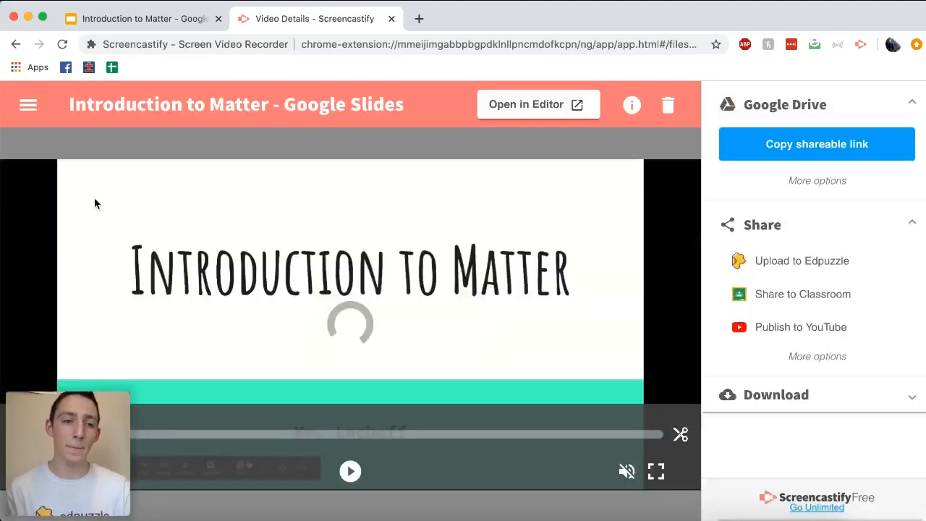
left_click(349, 471)
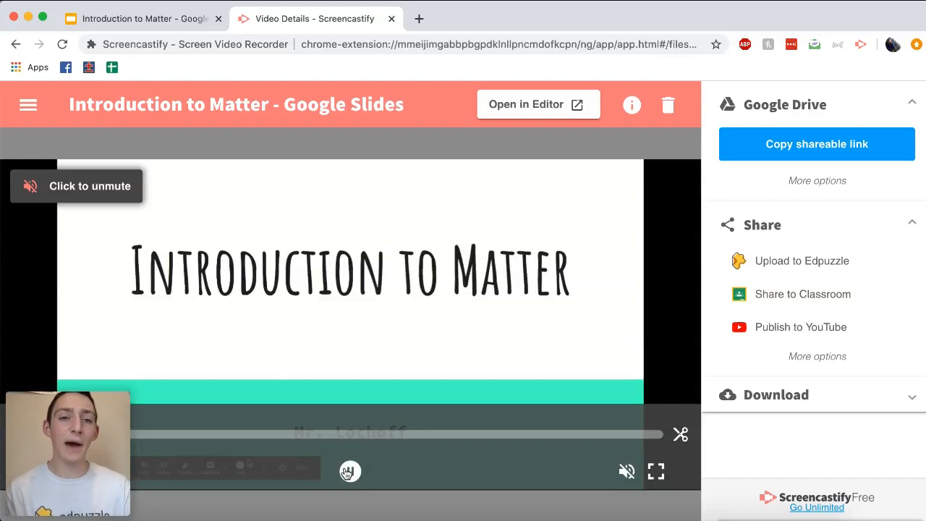
Step: Upload the Introduction to Matter recording to Edpuzzle from Google Drive
left_click(784, 272)
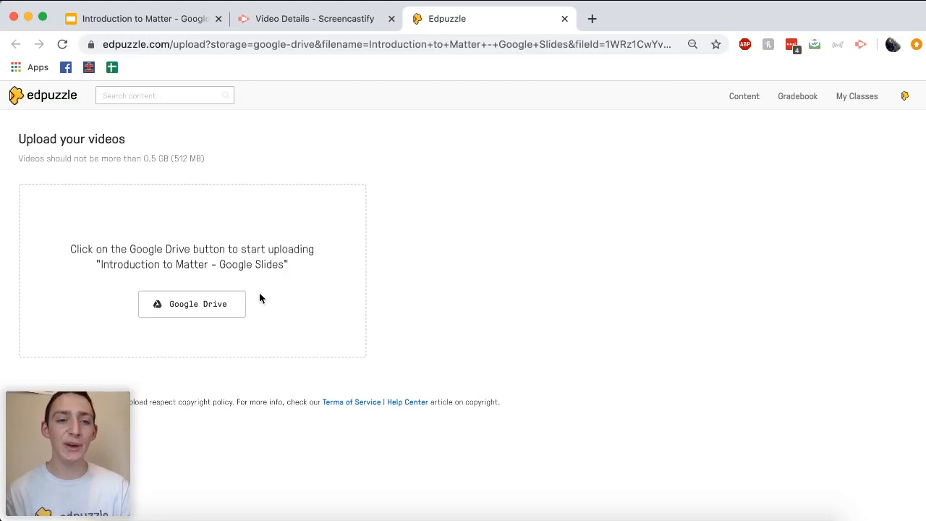
left_click(190, 309)
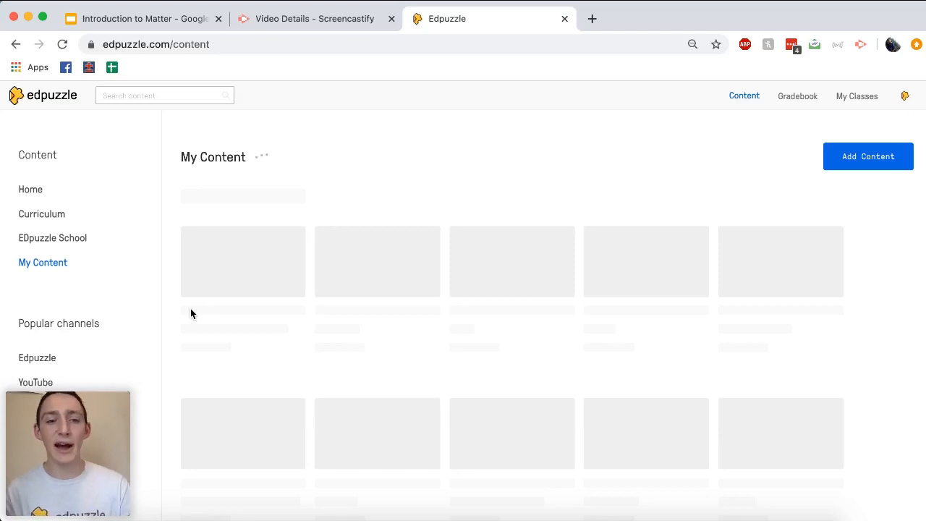
scroll(192, 315, "down", 3)
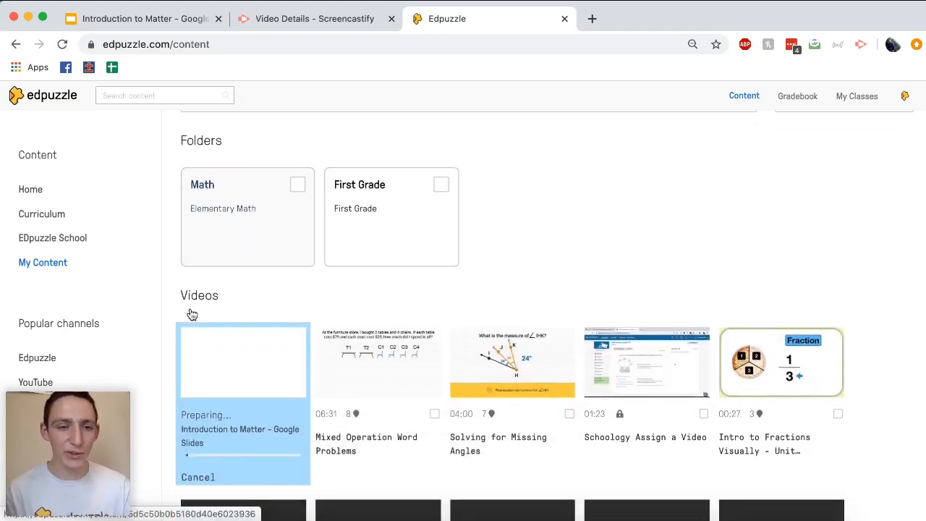
left_click_drag(181, 418, 267, 417)
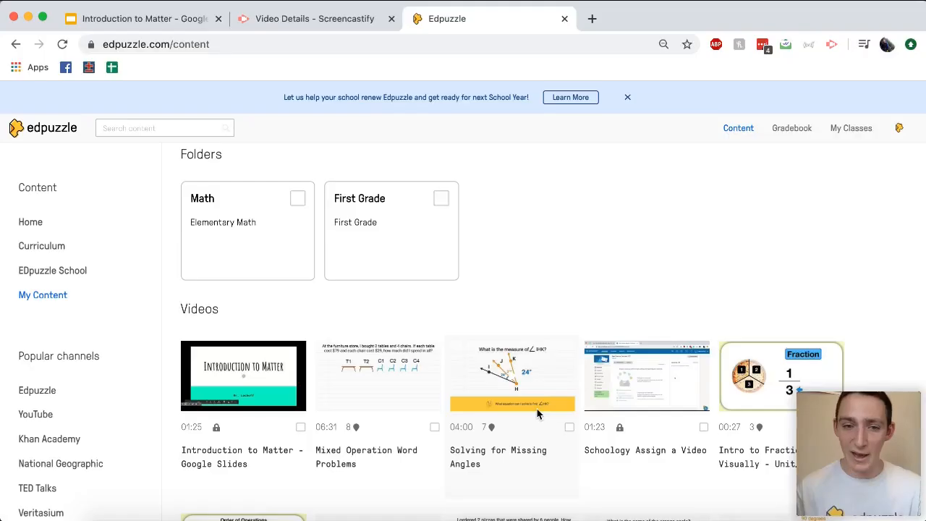
Step: Open the uploaded Introduction to Matter video for editing and go to its question editor
left_click(249, 389)
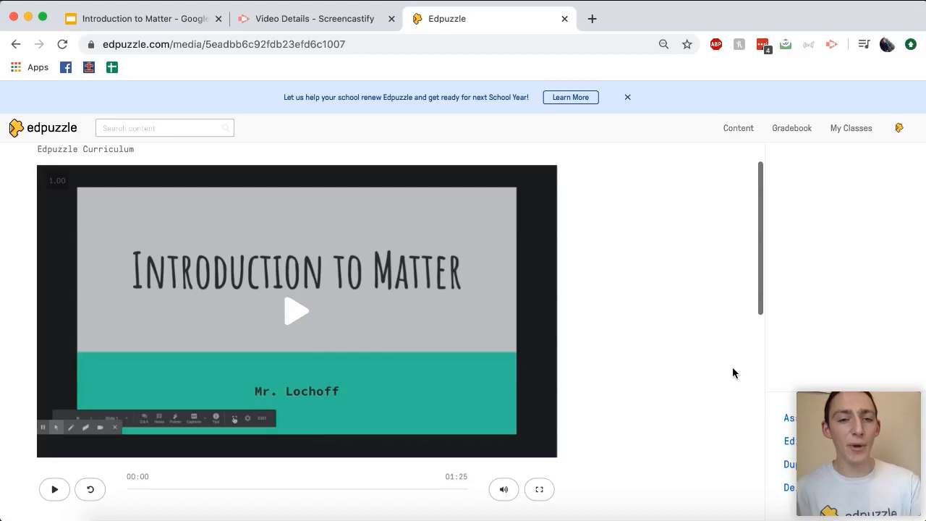
left_click(791, 443)
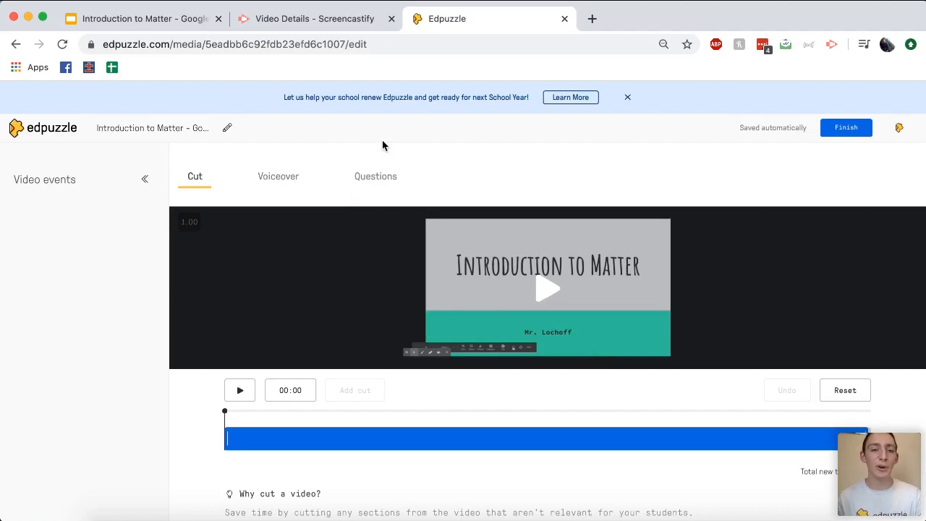
left_click(389, 184)
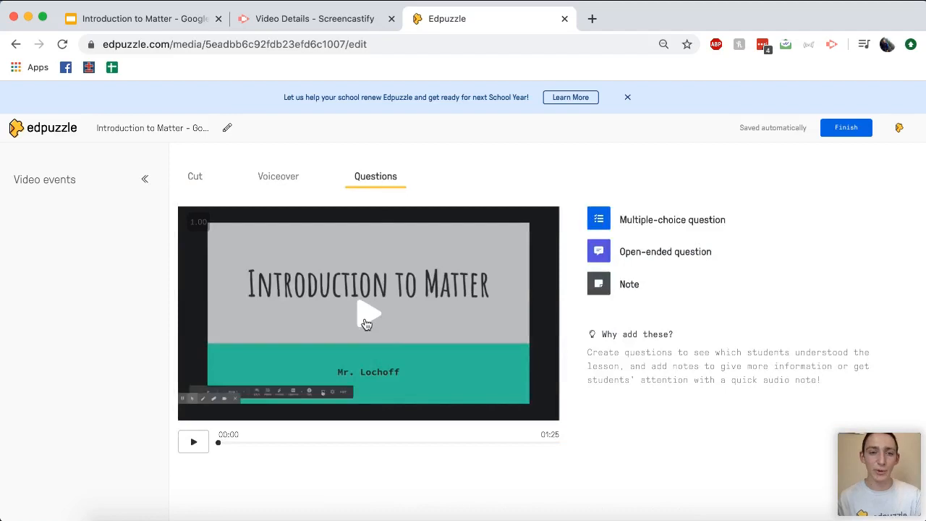
Step: Pause the video at 00:23 and save an open-ended question there reading "What do you already know about Matter?"
left_click(367, 324)
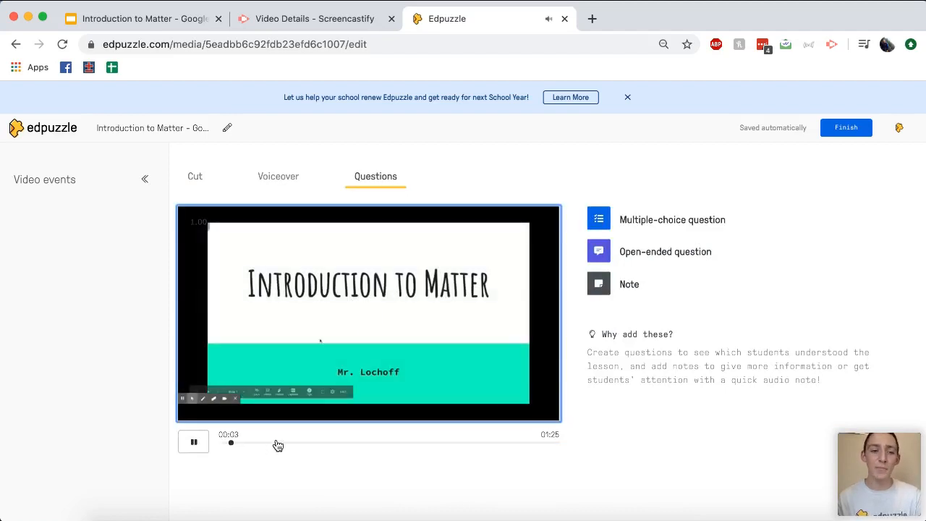
left_click(304, 442)
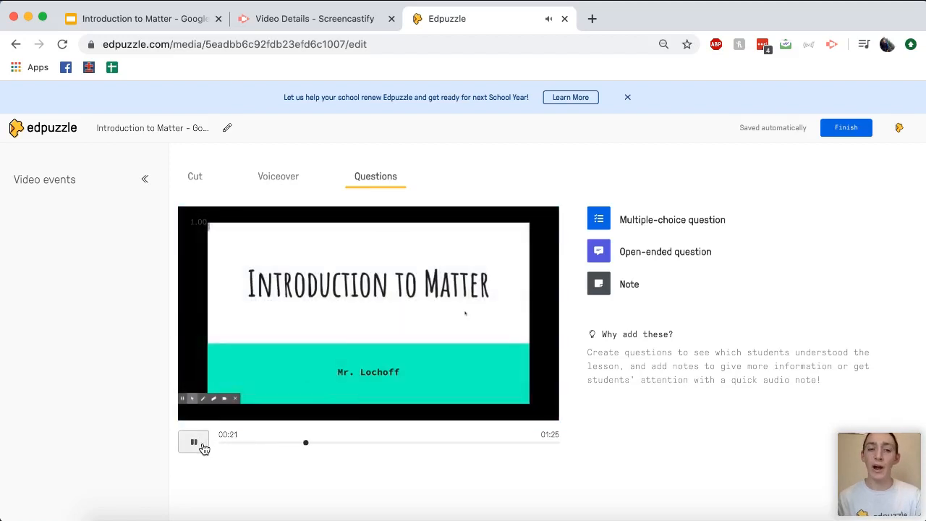
left_click(193, 442)
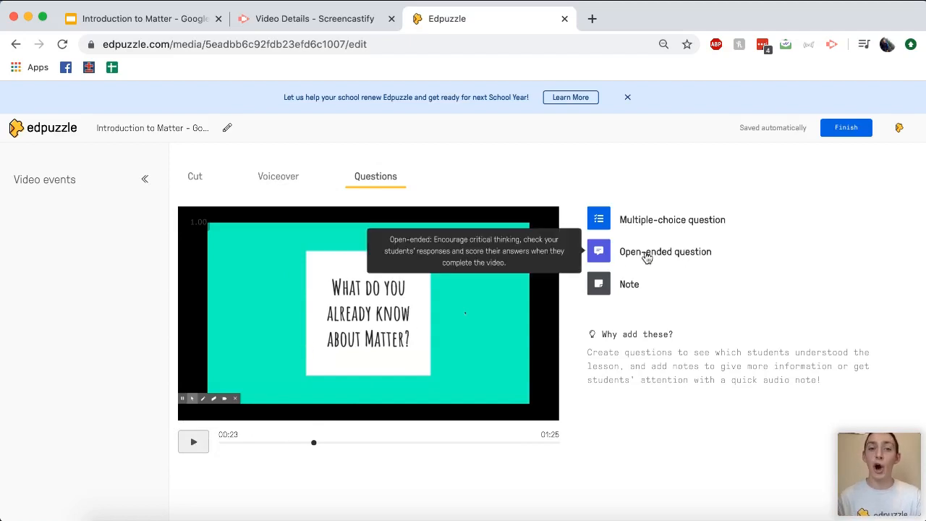
left_click(606, 259)
left_click(620, 270)
type("What do you ")
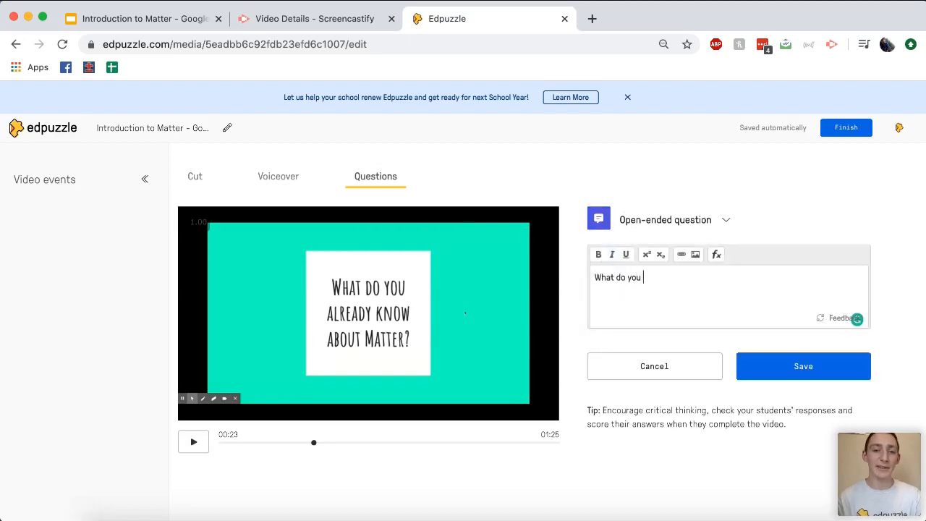
type("already know about Matter?")
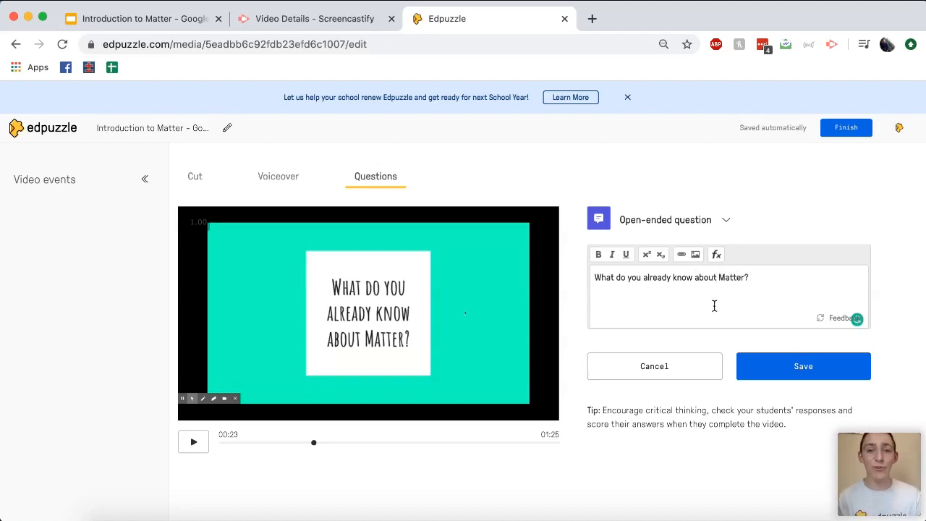
left_click(804, 379)
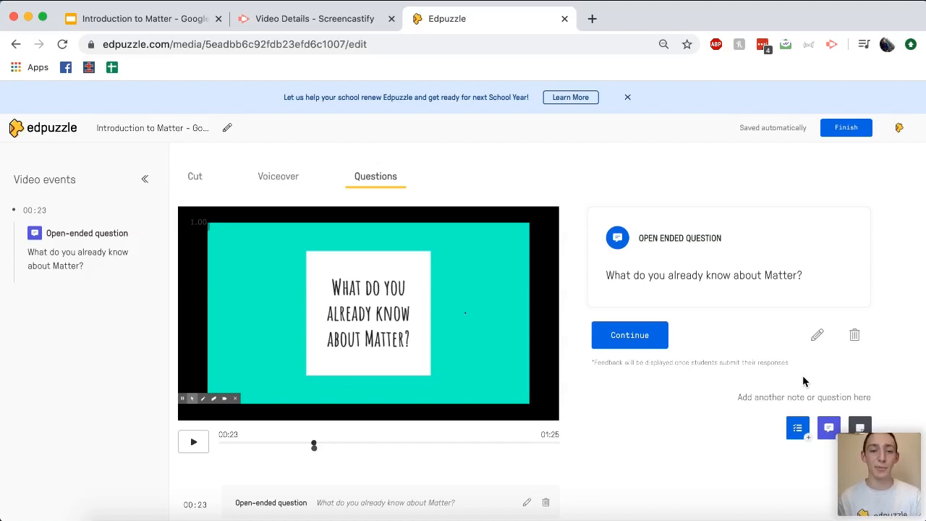
Step: Pause the video at 00:57 and start a multiple-choice question there reading "Is 'Milk' Matter?"
left_click(623, 335)
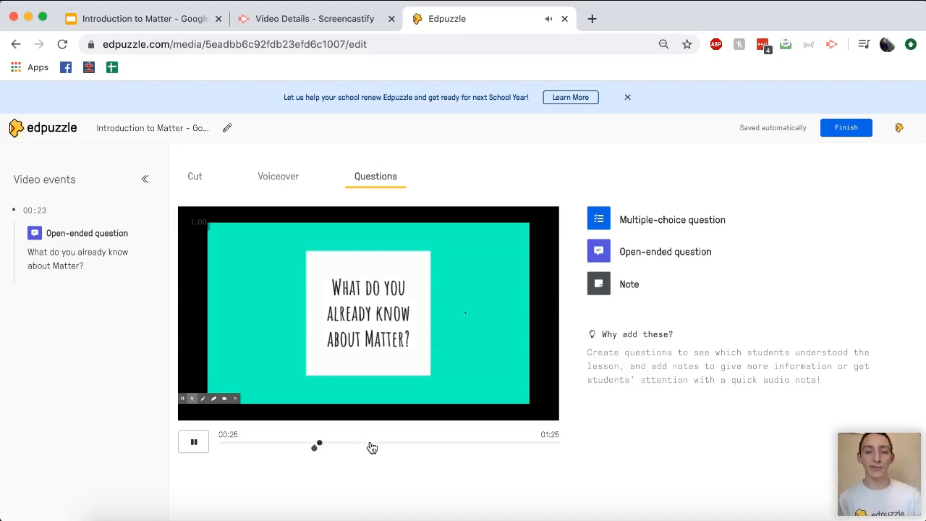
left_click(464, 444)
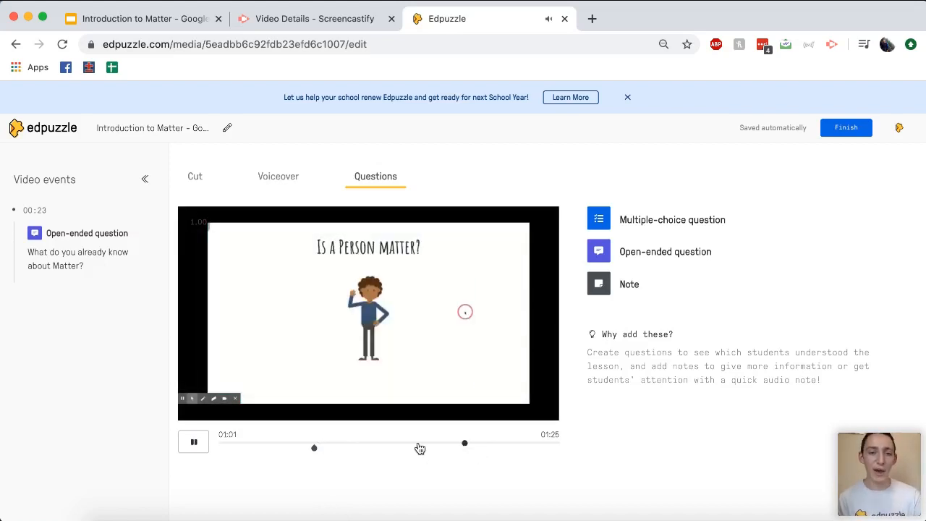
left_click(446, 442)
left_click(195, 441)
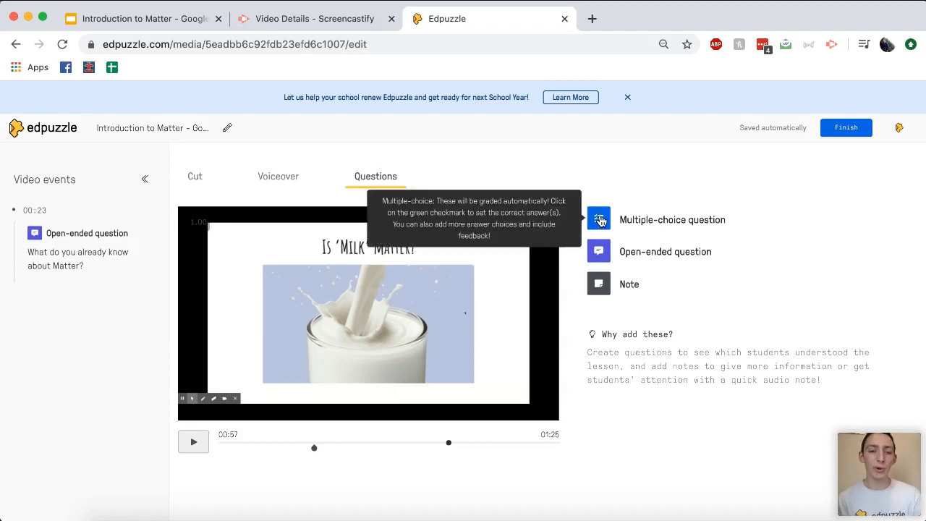
left_click(600, 221)
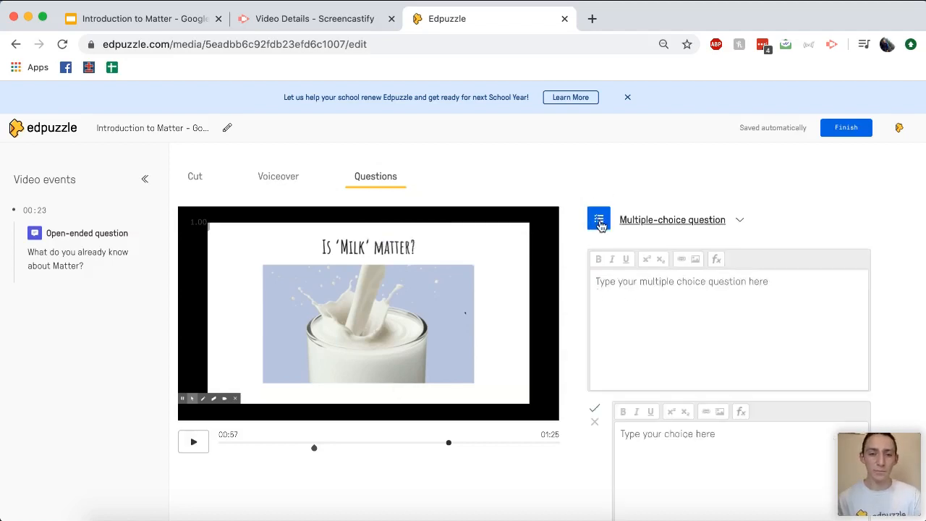
left_click(621, 290)
type("Is 'Milk'")
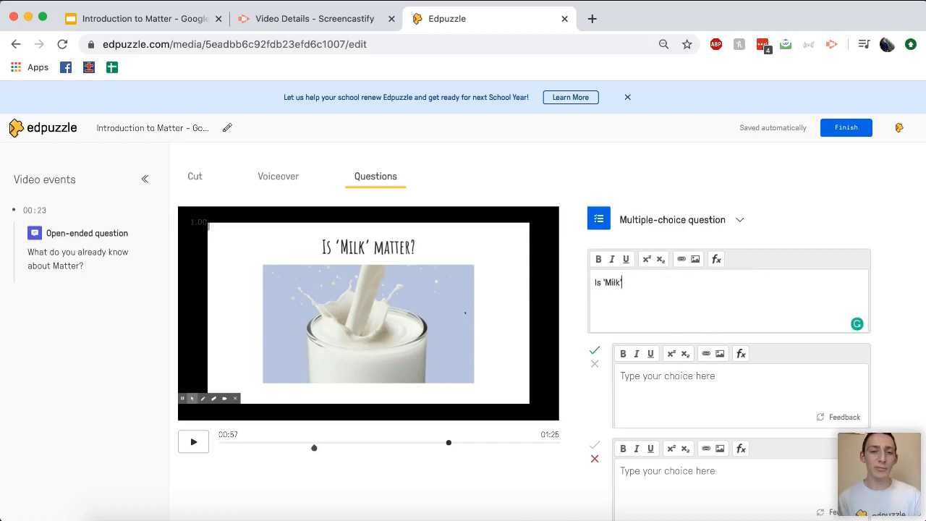
type(" Matter?")
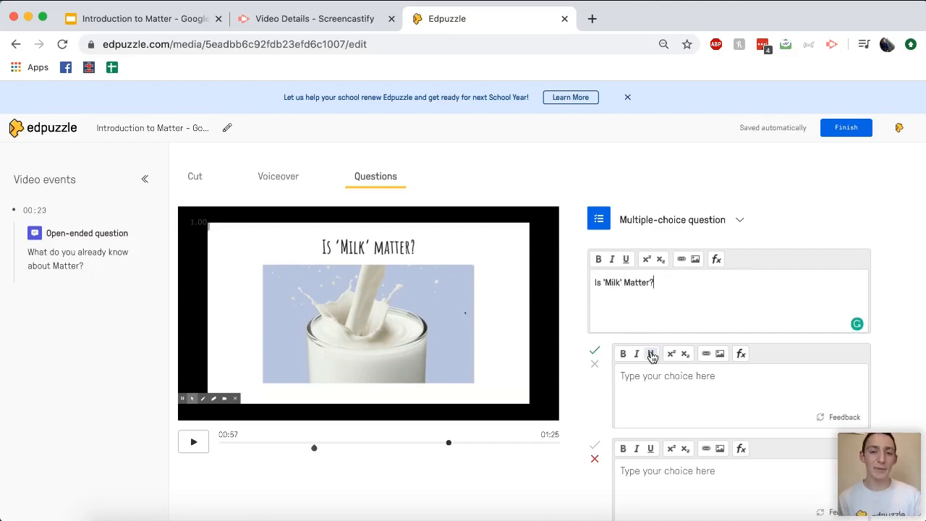
Step: Enter "Yes" as the correct answer and "No" as the incorrect one, and save the multiple-choice question
scroll(652, 355, "down", 1)
left_click(682, 350)
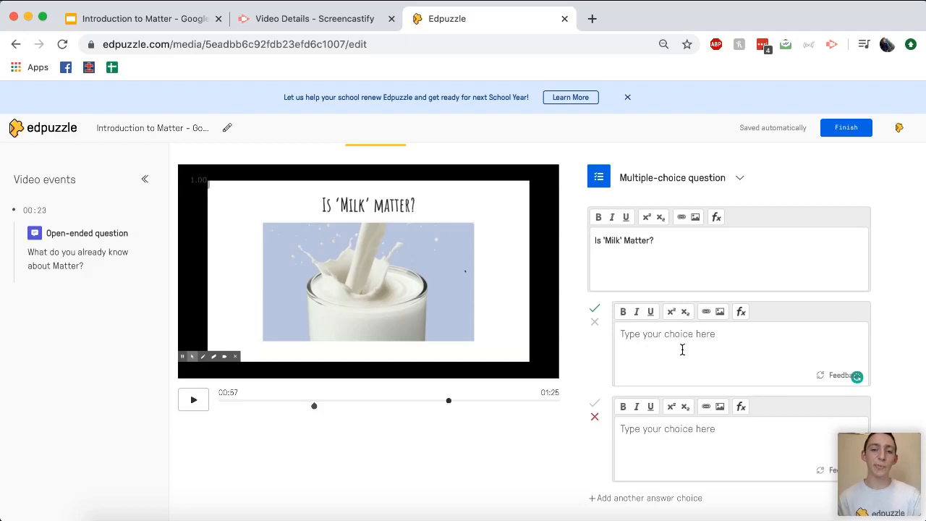
type("Yes")
left_click(677, 445)
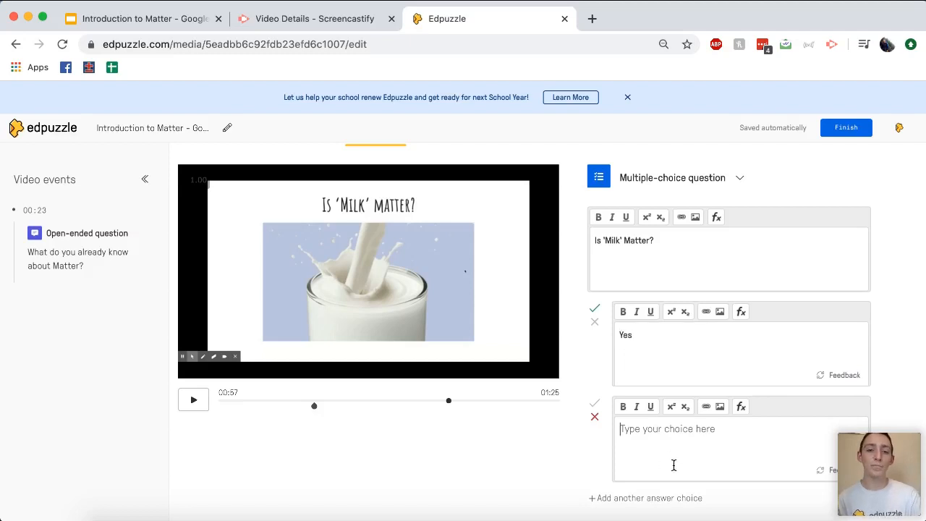
type("No")
left_click(596, 418)
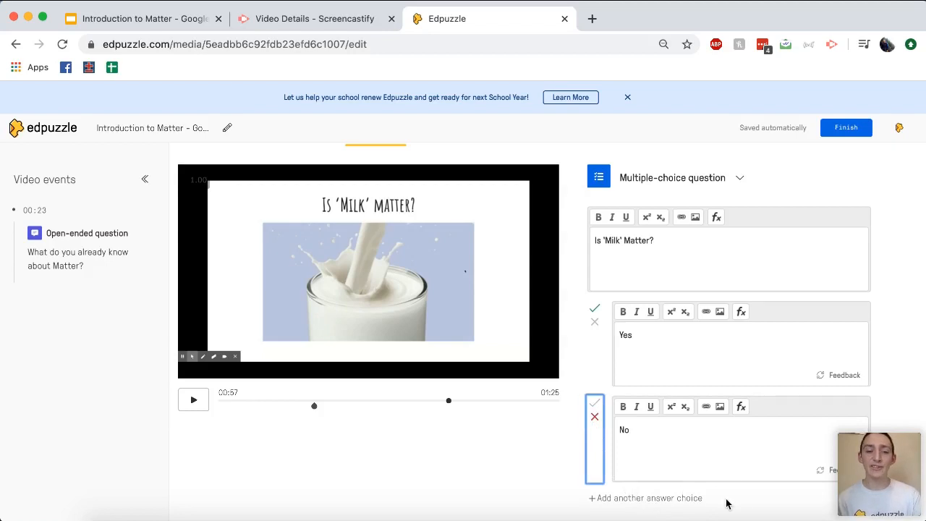
scroll(730, 438, "down", 2)
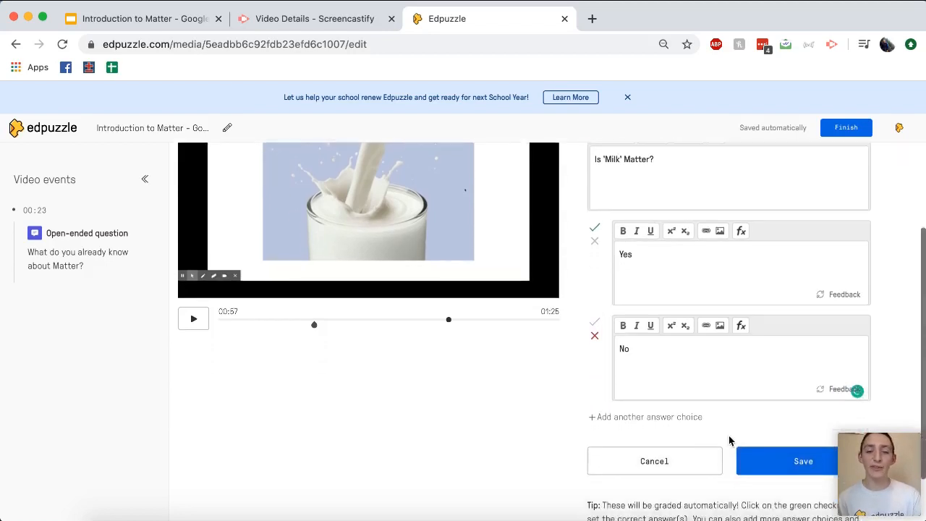
left_click(815, 470)
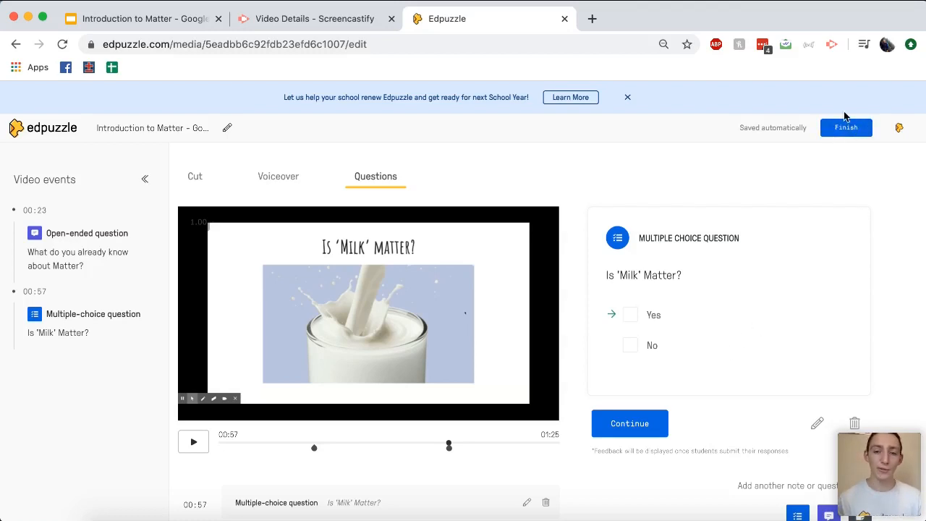
Step: Finish editing the video and start assigning it to Class Number 1
left_click(852, 137)
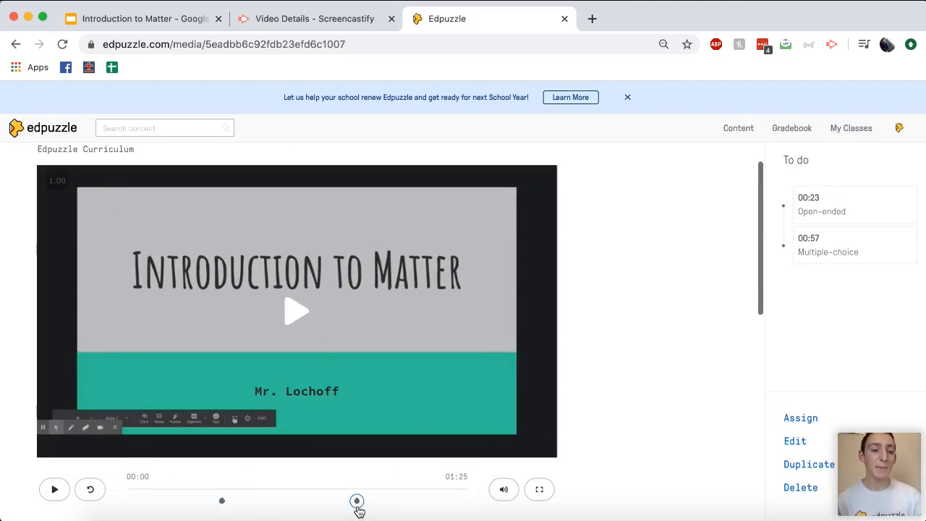
scroll(375, 471, "up", 1)
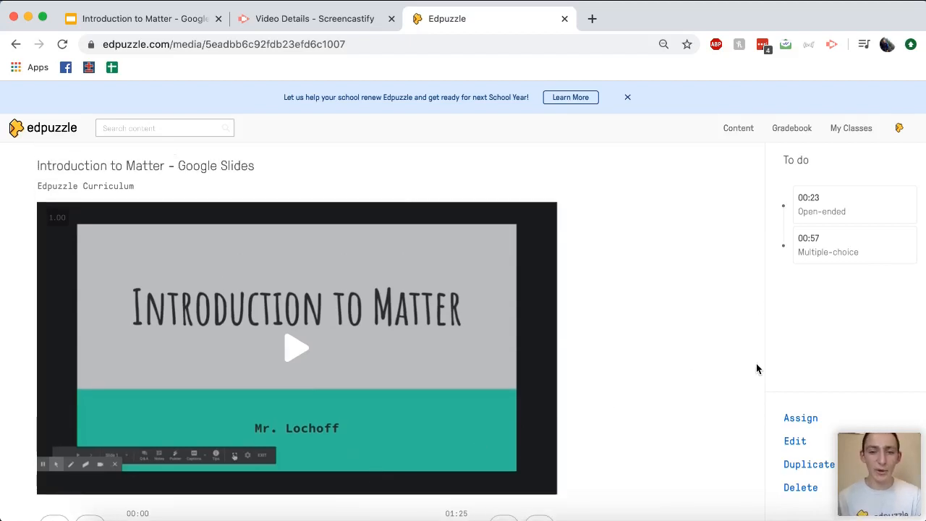
left_click(802, 420)
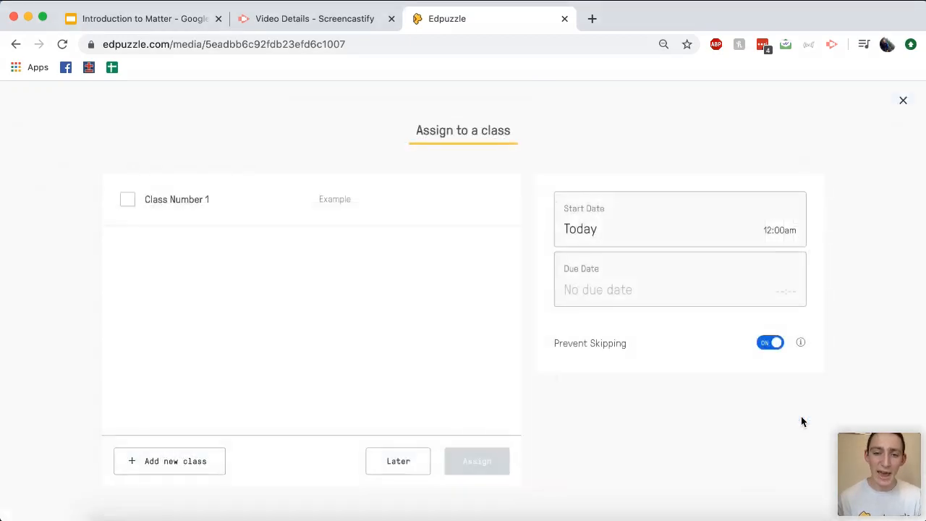
left_click(125, 202)
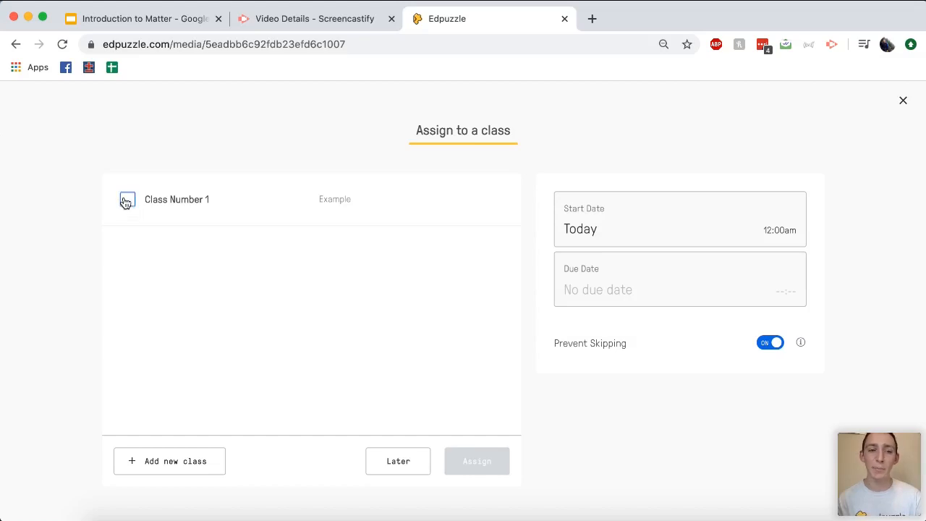